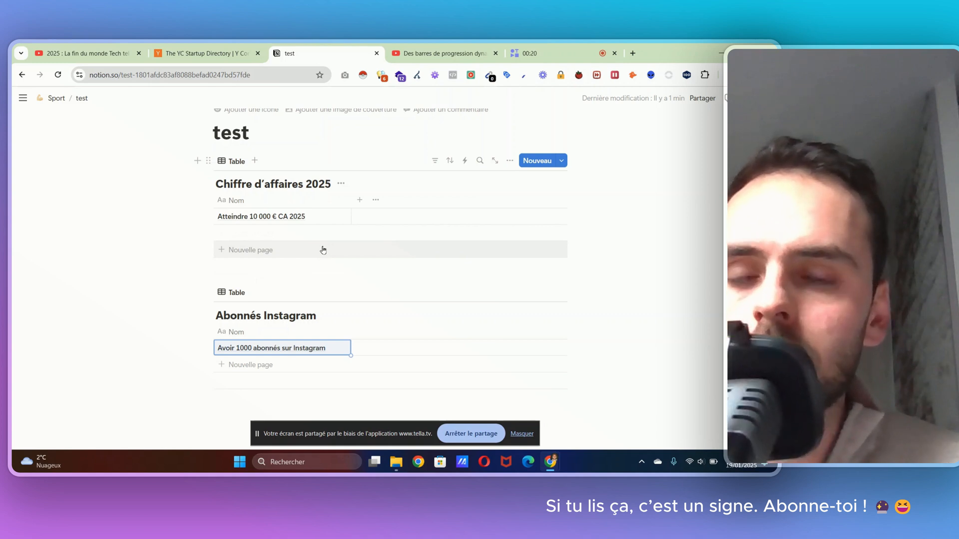
left_click(363, 251)
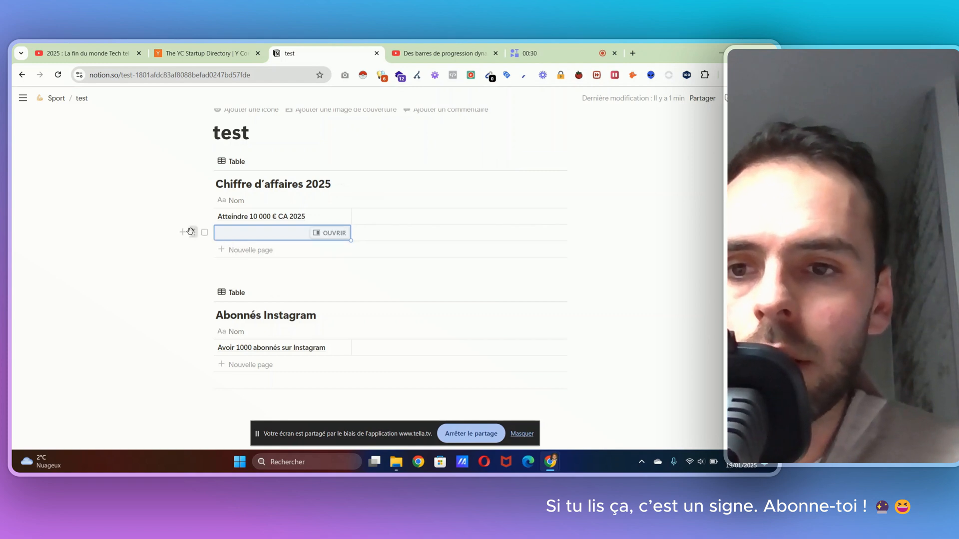
left_click(193, 232)
left_click(100, 227)
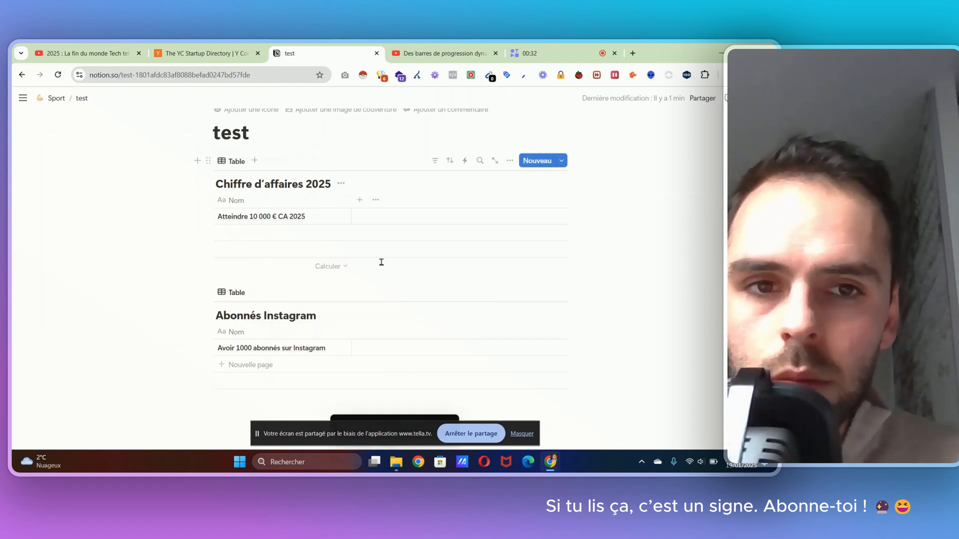
scroll(383, 230, "down", 1)
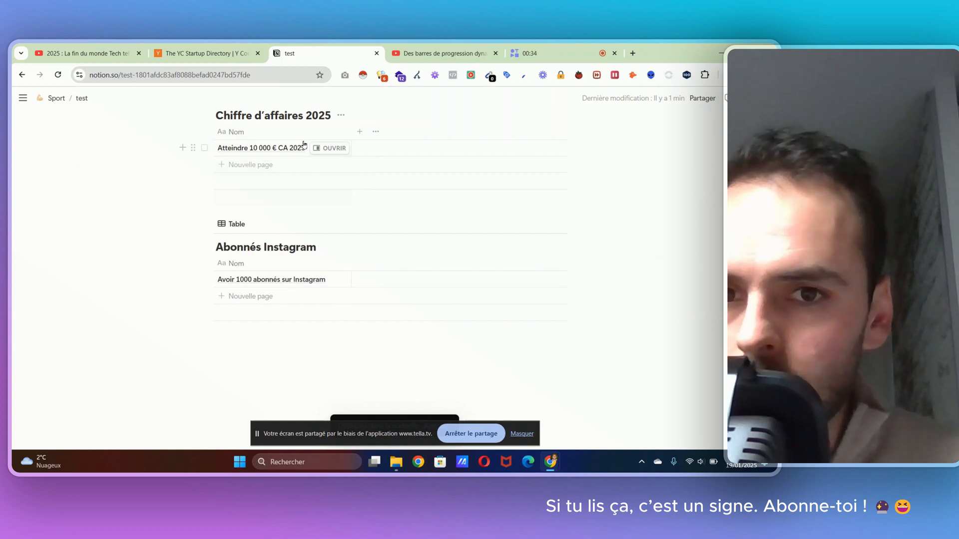
scroll(294, 166, "up", 2)
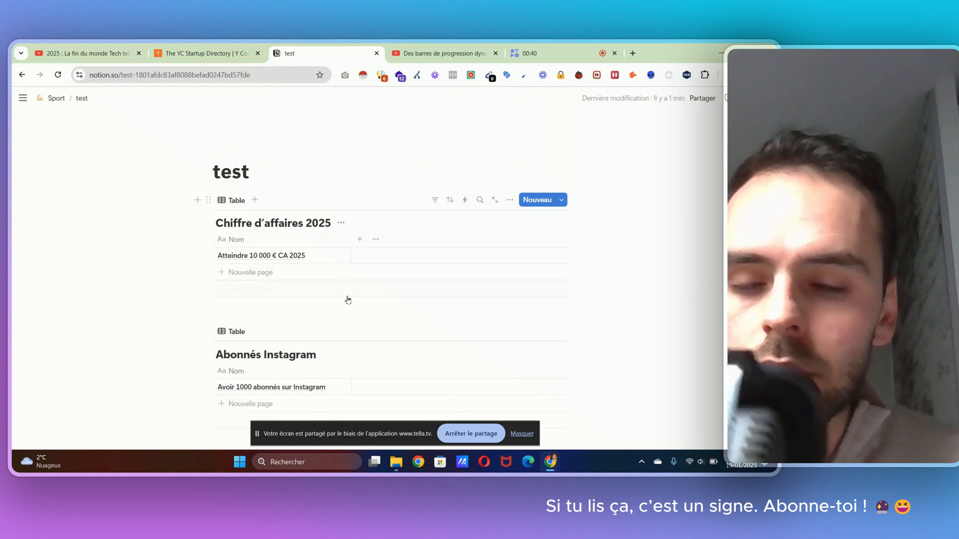
scroll(323, 323, "down", 1)
scroll(324, 323, "down", 1)
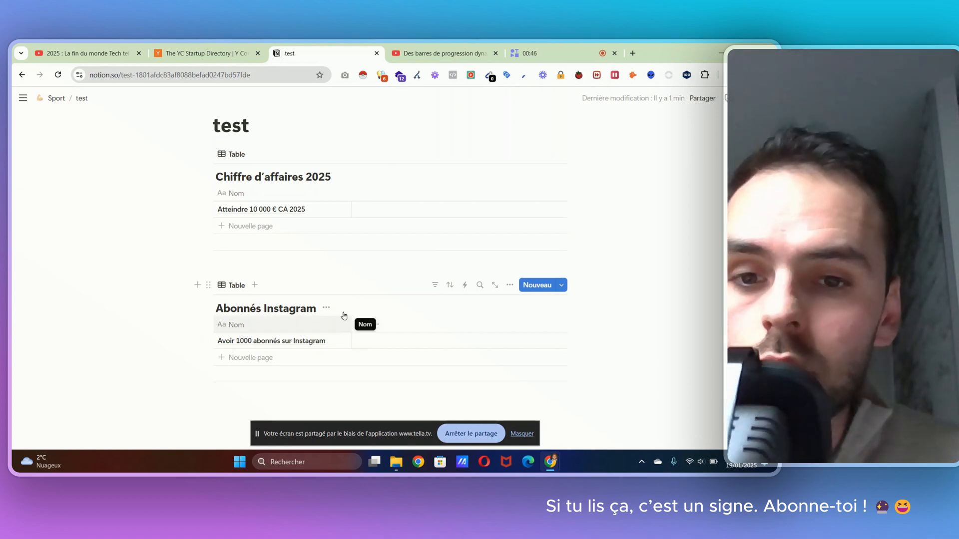
scroll(282, 277, "up", 1)
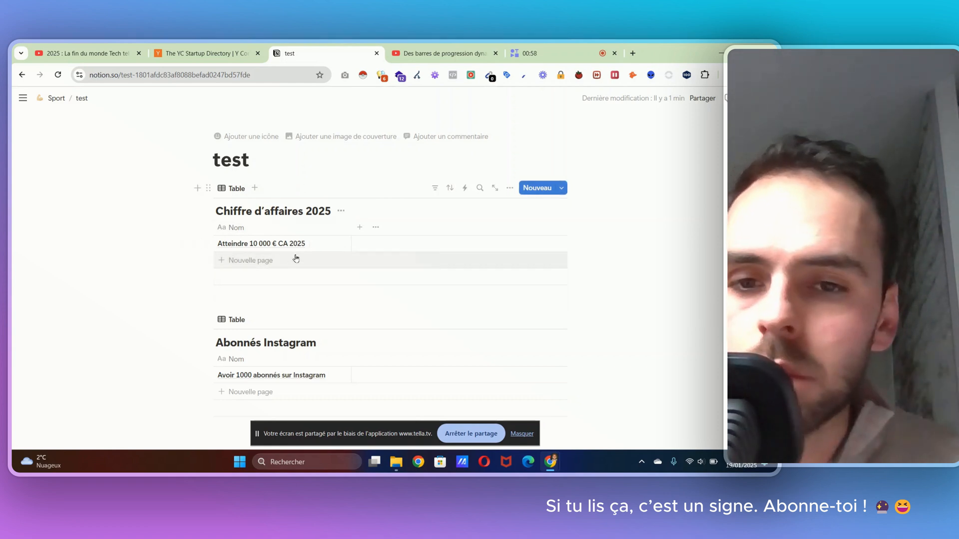
left_click(333, 263)
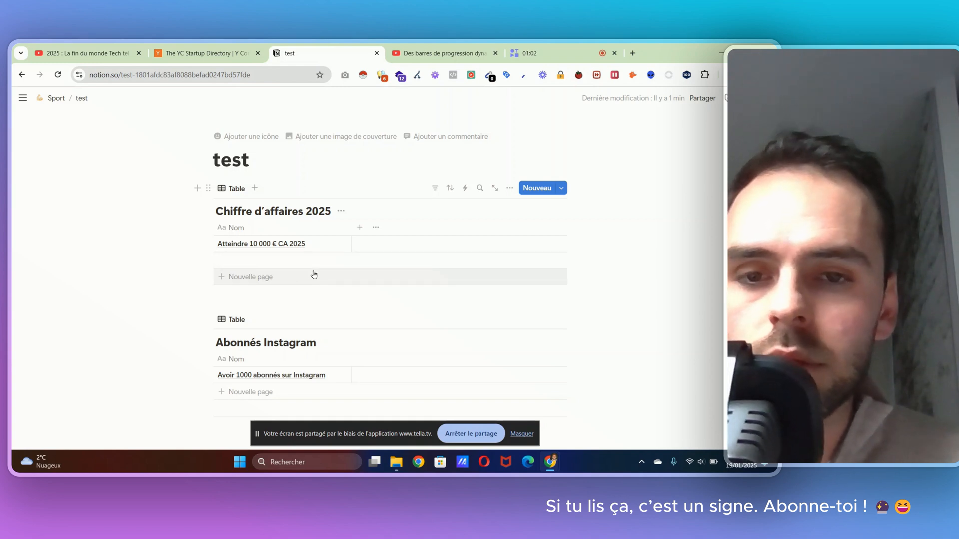
key("ctrl+z")
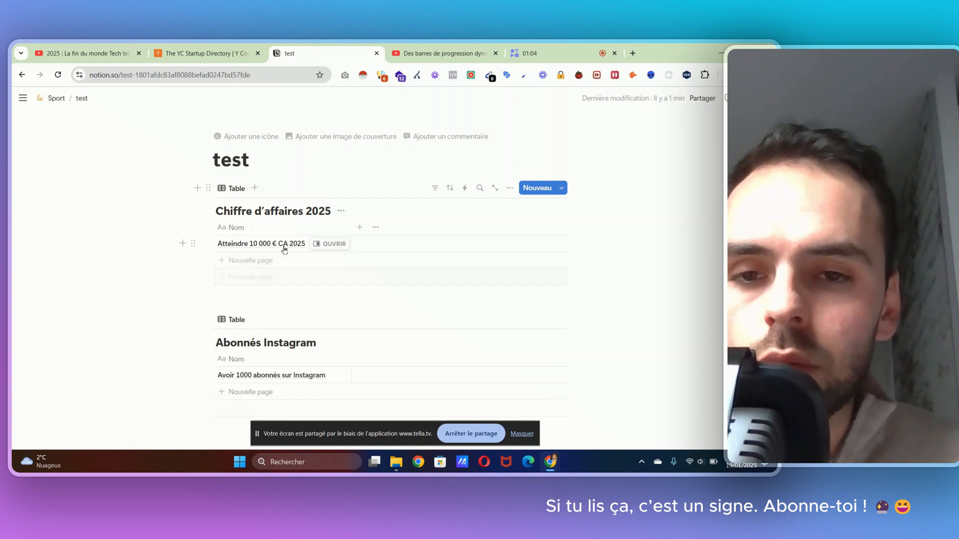
Step: Open the "Atteindre 10 000 € CA 2025" entry and add a number property (Nombre) to it
left_click(329, 245)
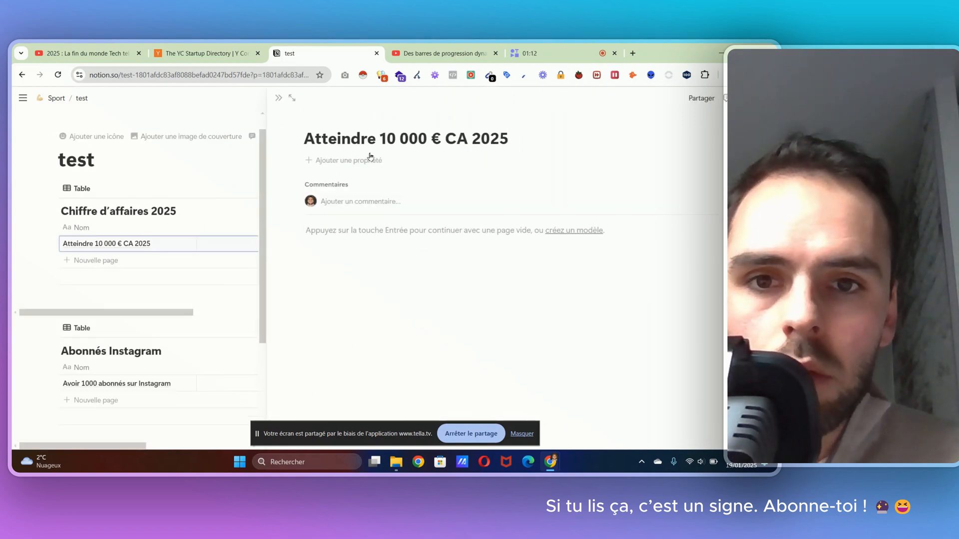
left_click(320, 161)
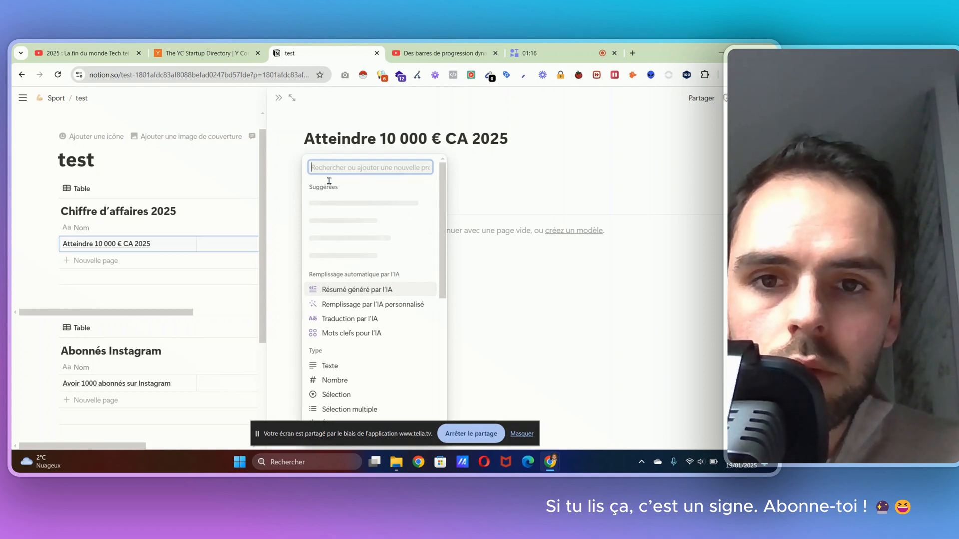
type("nom")
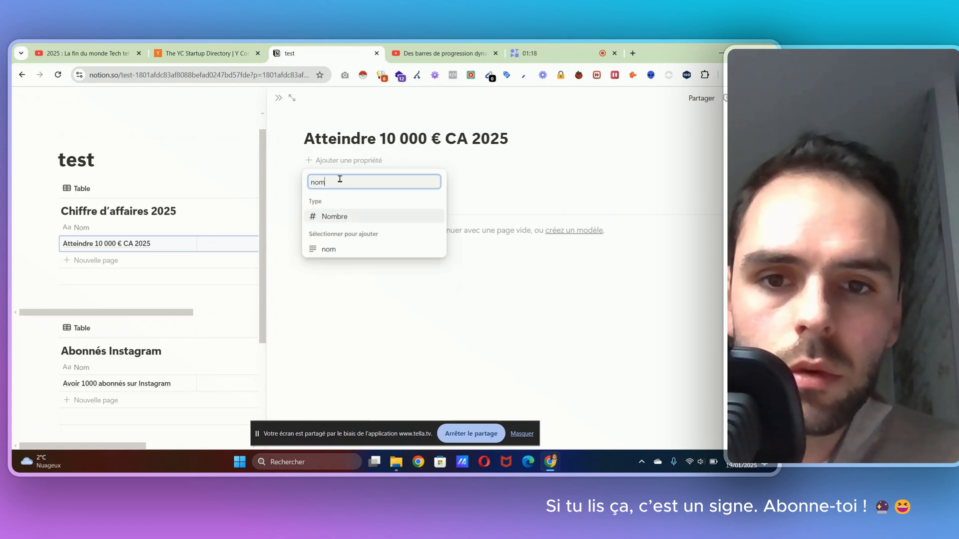
left_click(329, 218)
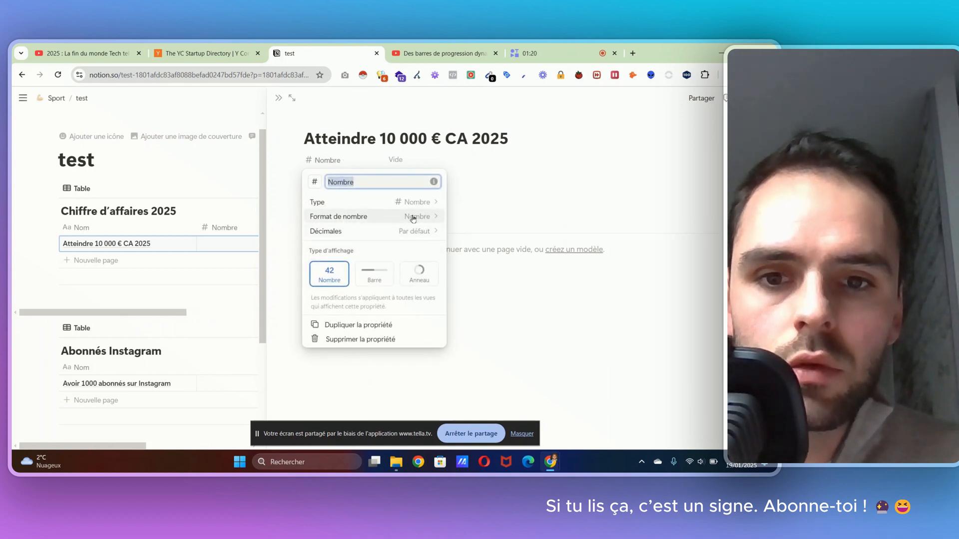
Step: Show the Nombre property as a bar (Barre), use the Euro format and divide by 10000
left_click(374, 274)
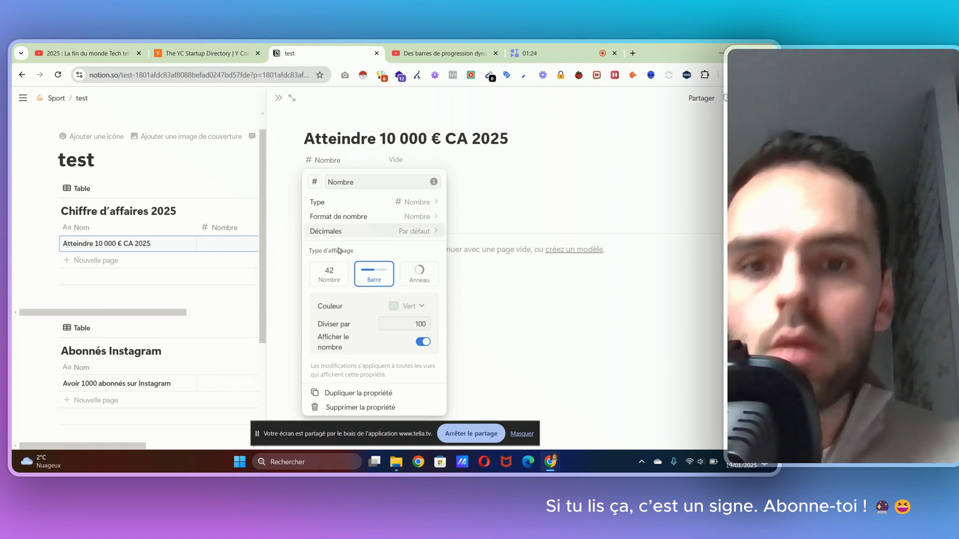
left_click(372, 216)
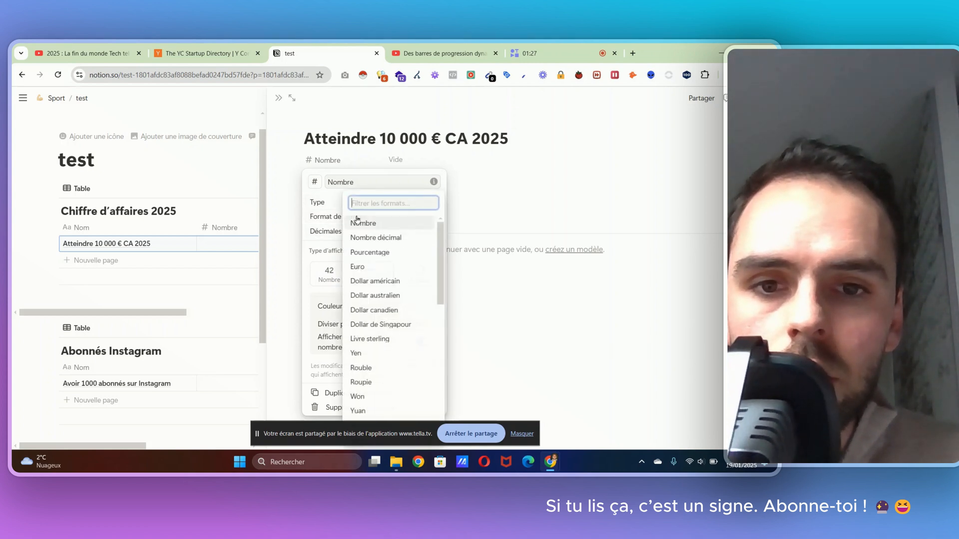
left_click(363, 269)
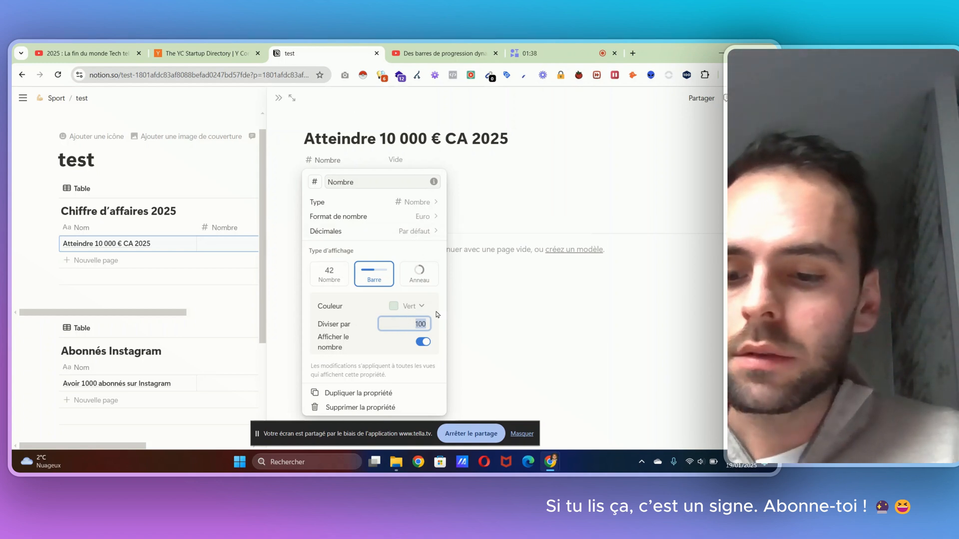
key("BackSpace")
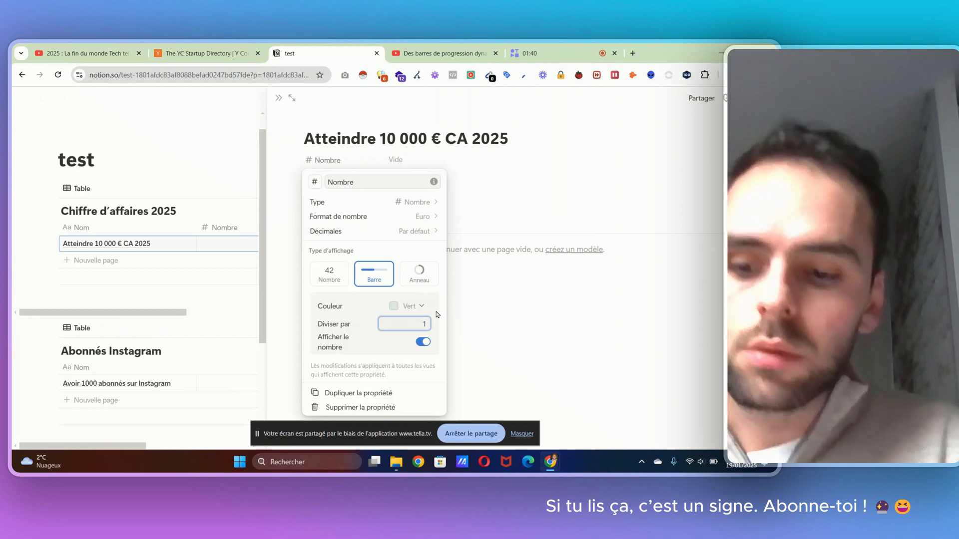
type("100")
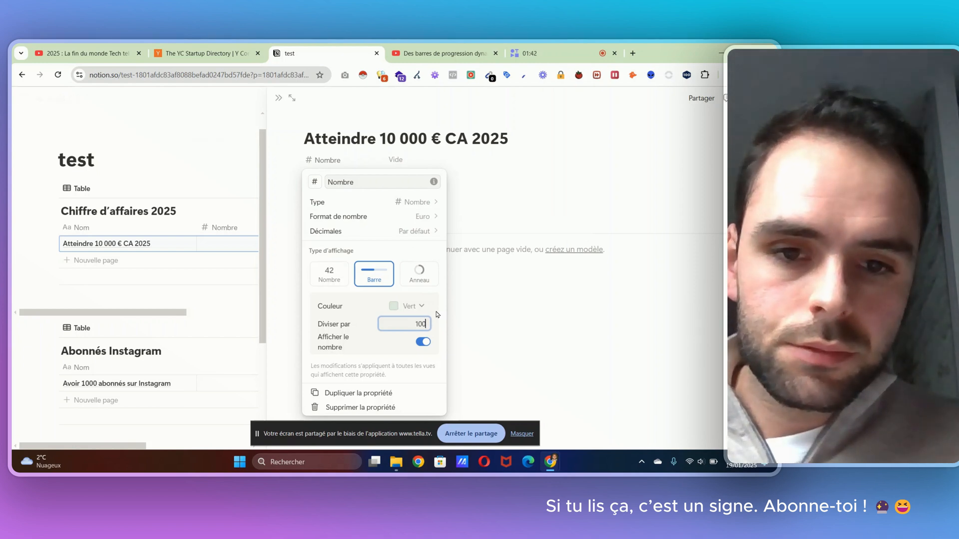
type("00")
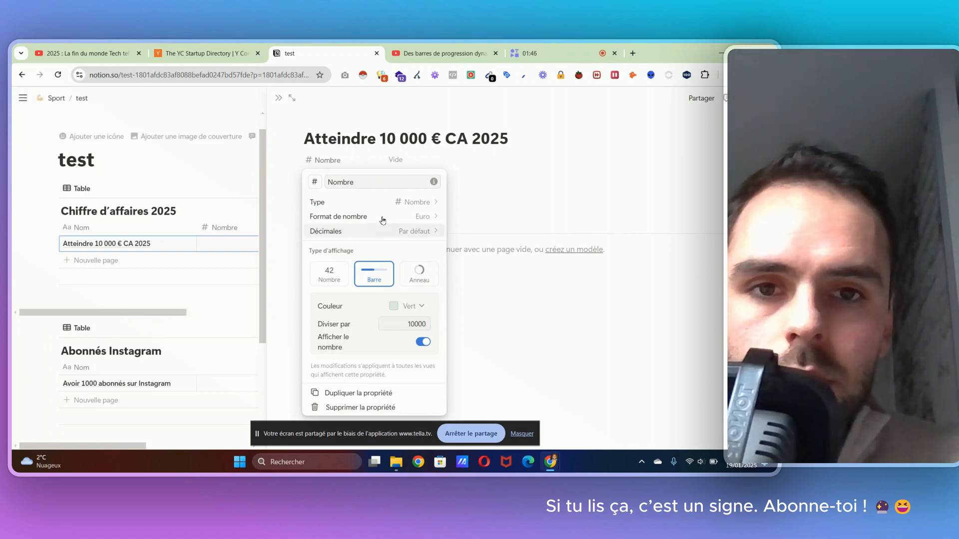
left_click(547, 176)
Step: Set the entry's Nombre value to 2000 and return to the full view of the test page
left_click(401, 169)
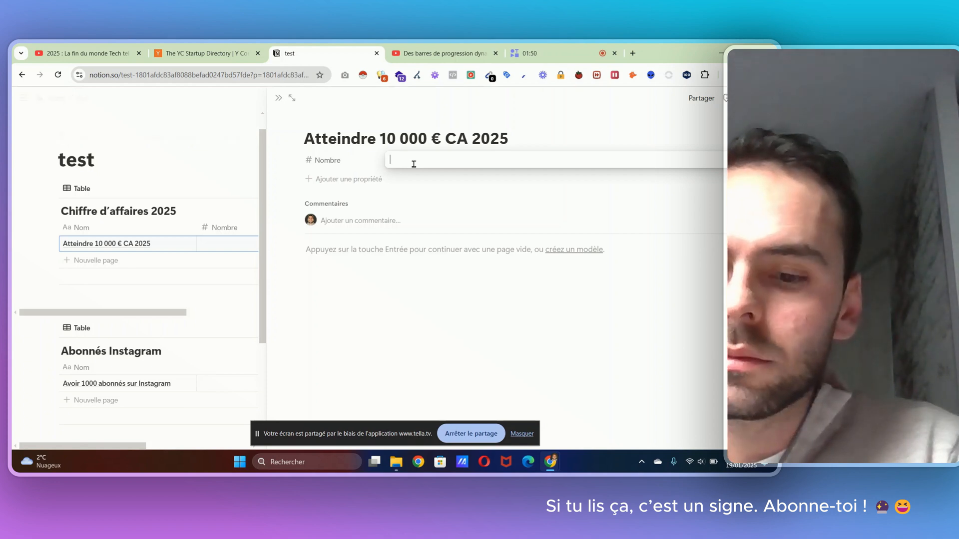
type("2000")
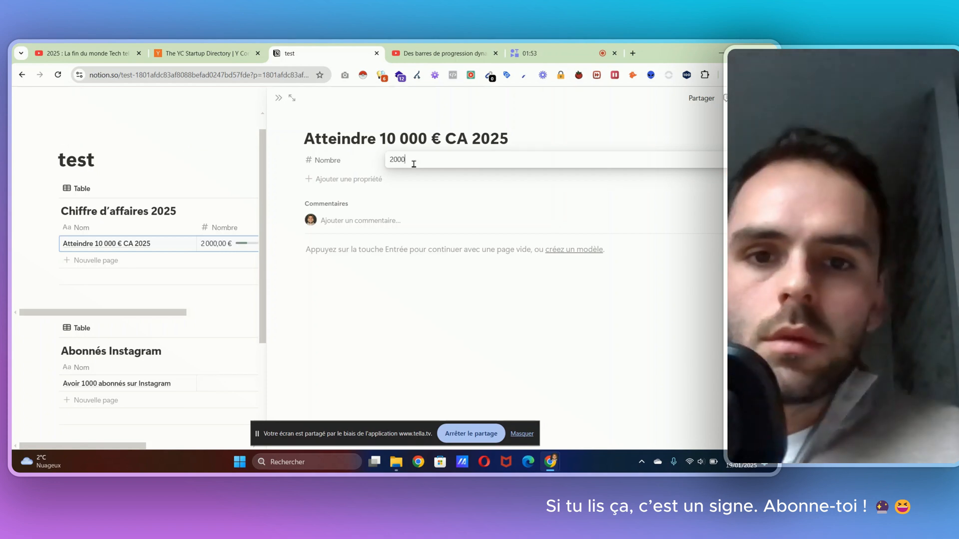
key("Return")
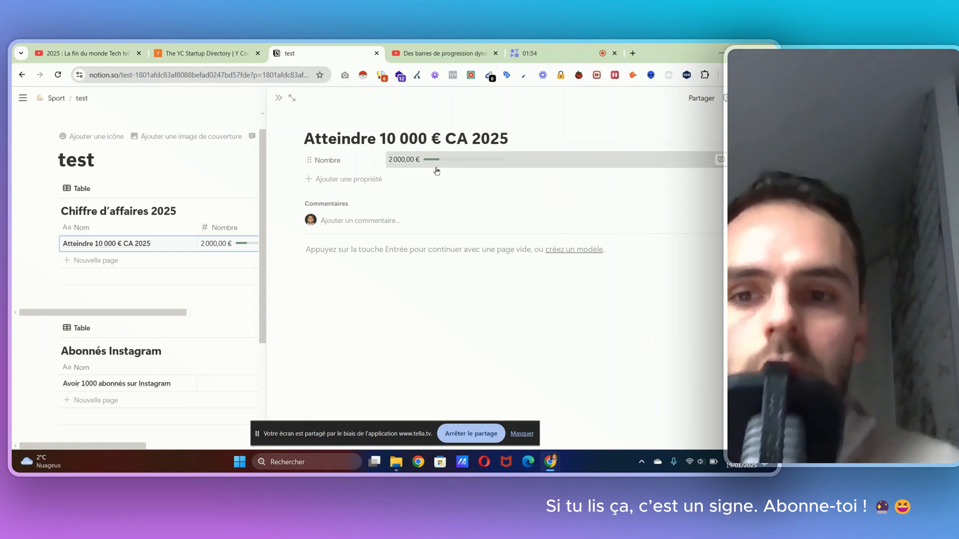
left_click(436, 168)
left_click(231, 301)
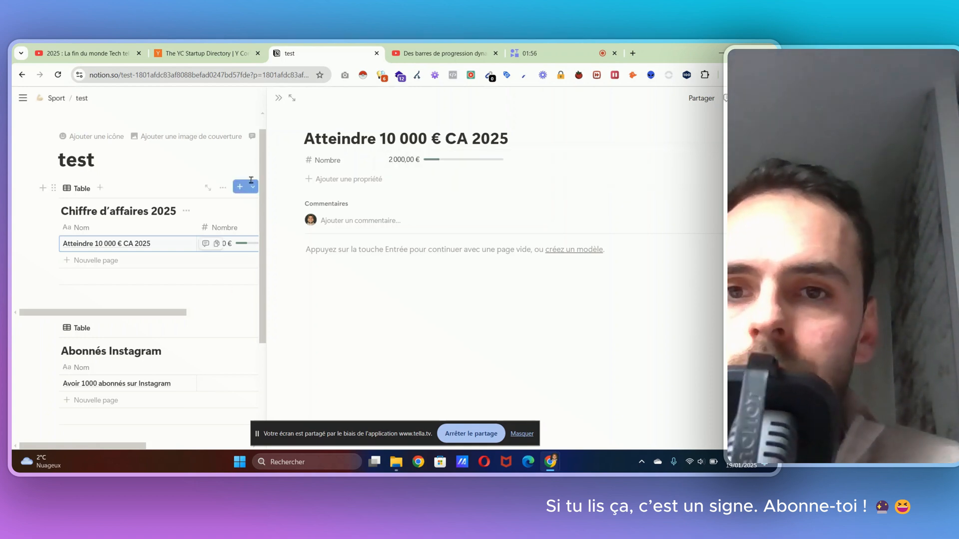
left_click(279, 98)
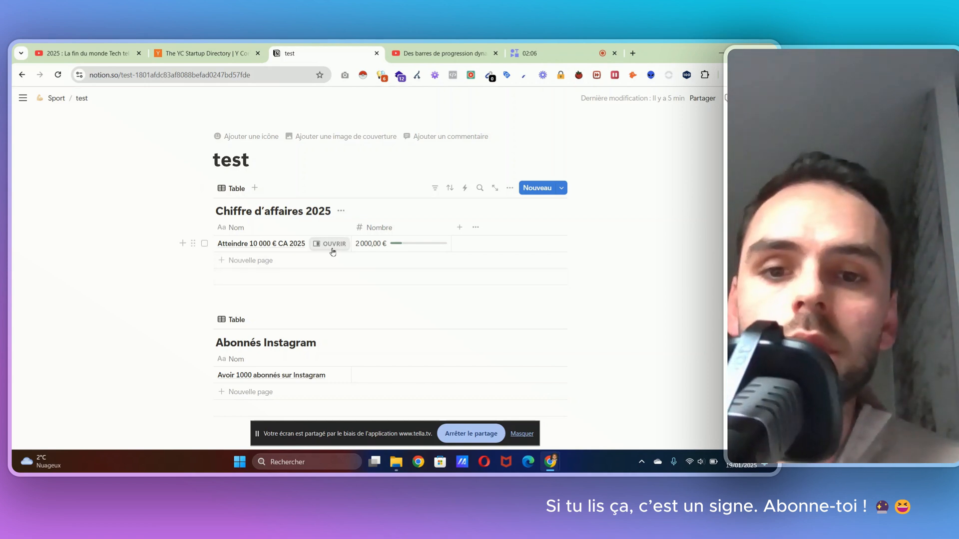
Step: Reopen the entry's Nombre property settings, try the ring display (Anneau), and switch back to the bar display (Barre)
left_click(331, 244)
left_click(395, 159)
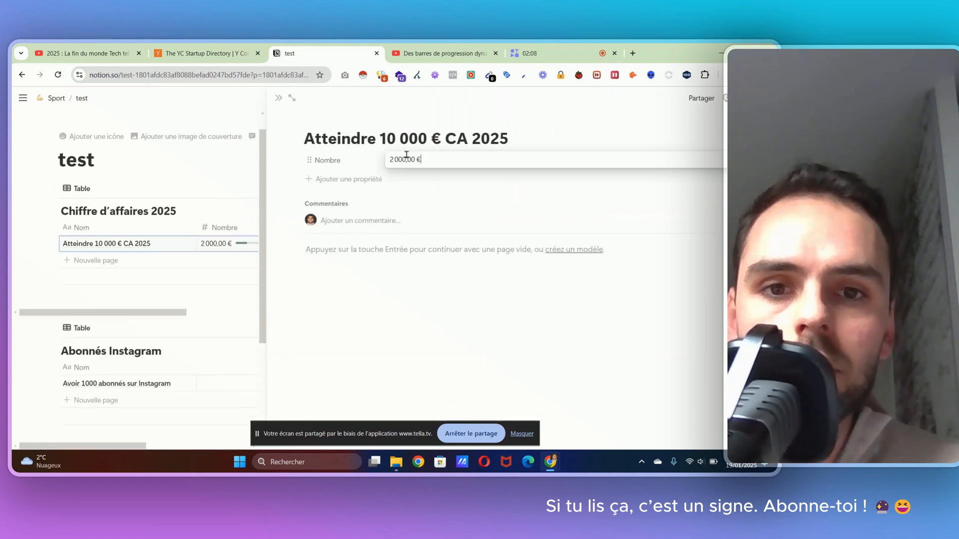
left_click(367, 159)
left_click(367, 159)
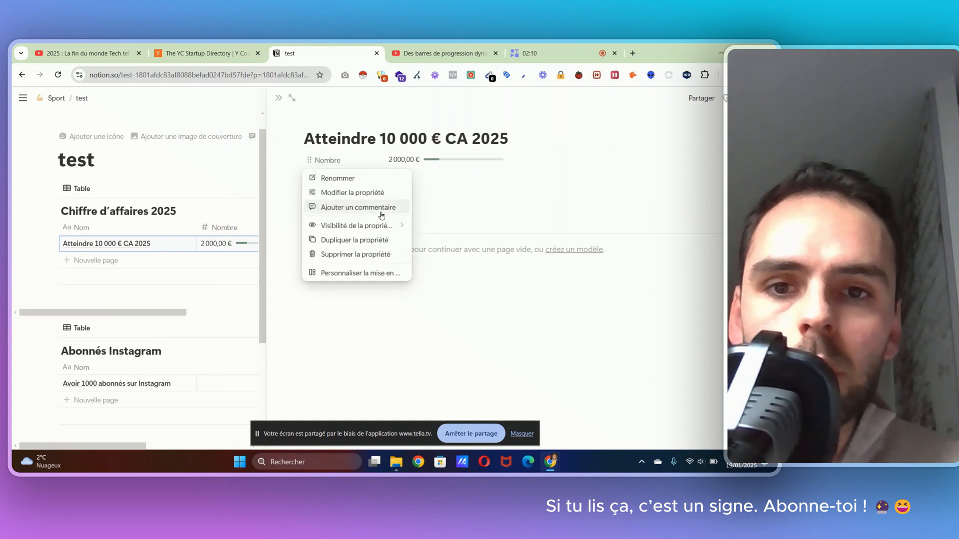
left_click(382, 193)
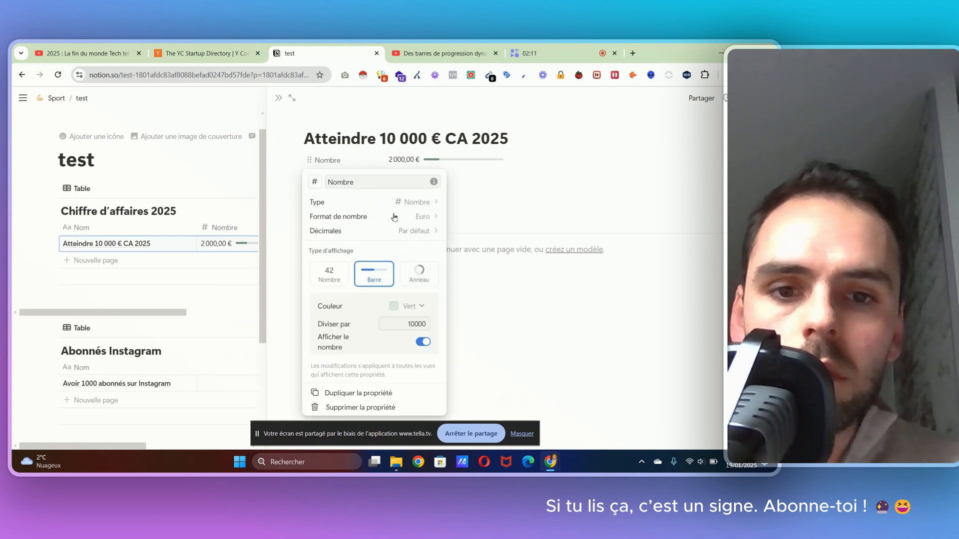
left_click(424, 274)
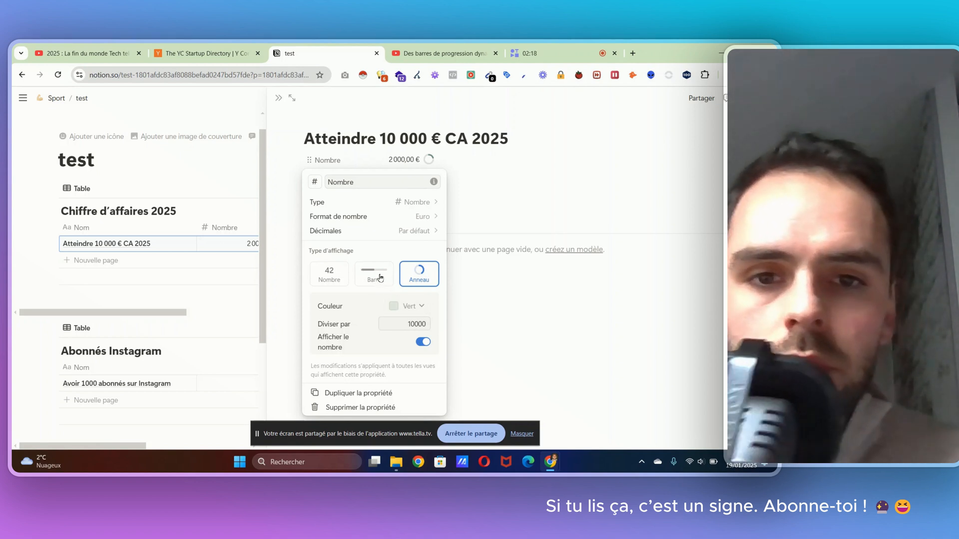
left_click(380, 278)
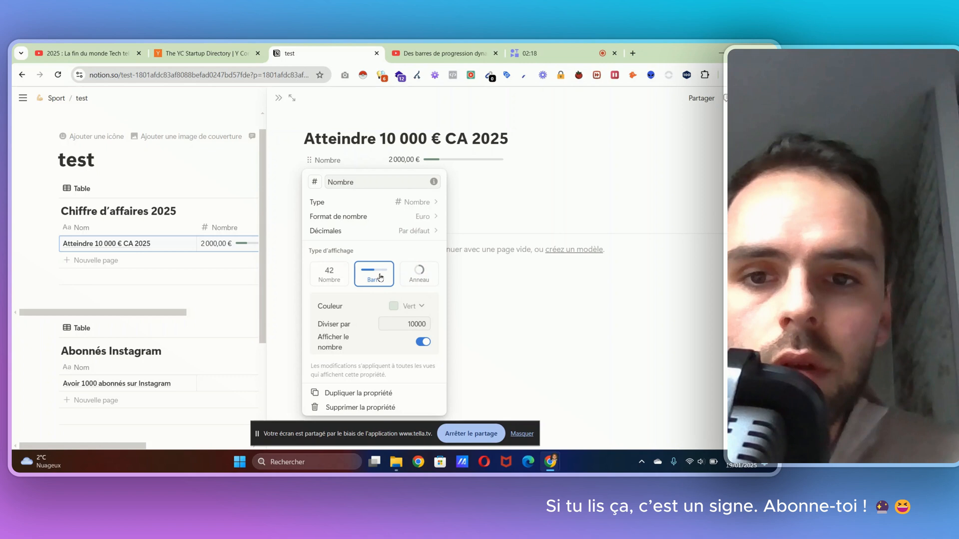
left_click(380, 202)
left_click(522, 189)
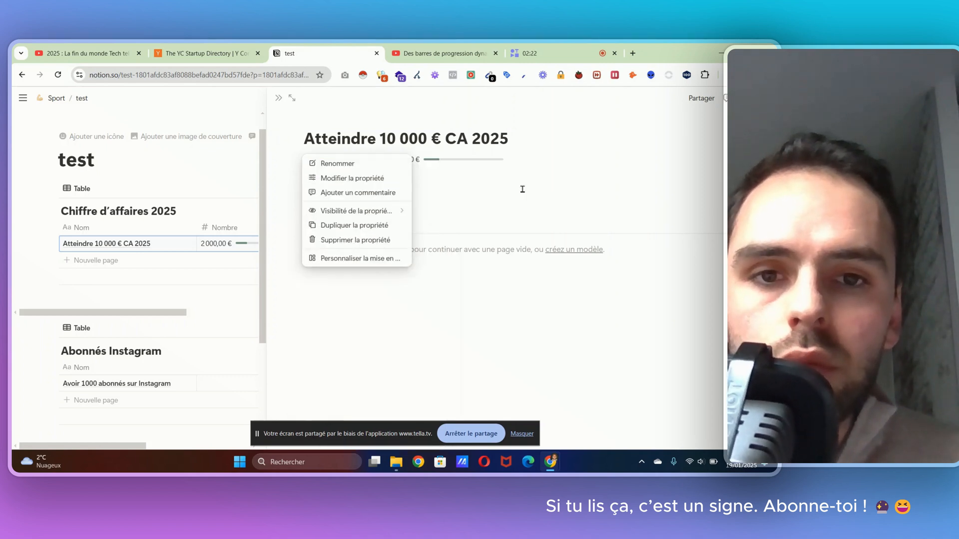
Step: Examine the number formats available for the Nombre property, filtering them by "pour" and clearing the filter
left_click(352, 162)
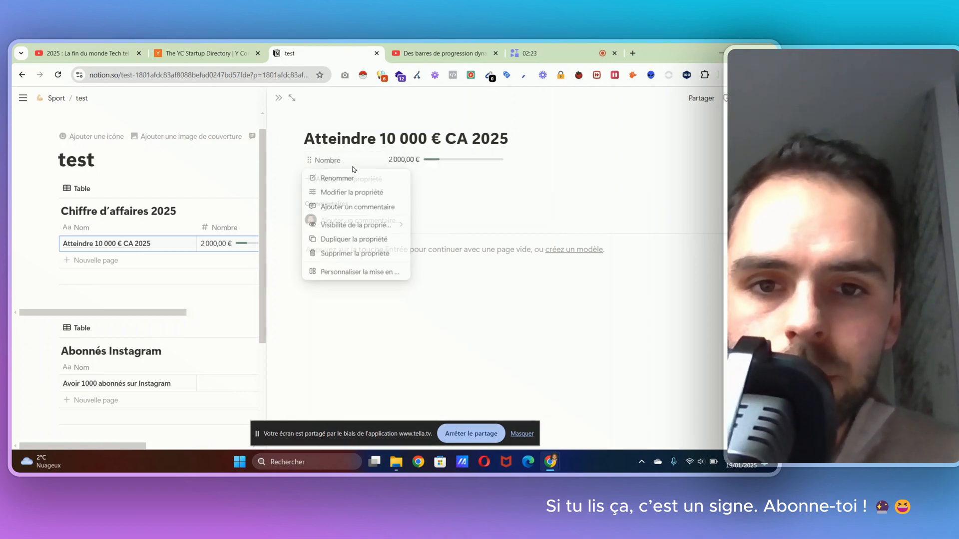
left_click(372, 192)
left_click(424, 216)
scroll(405, 333, "down", 8)
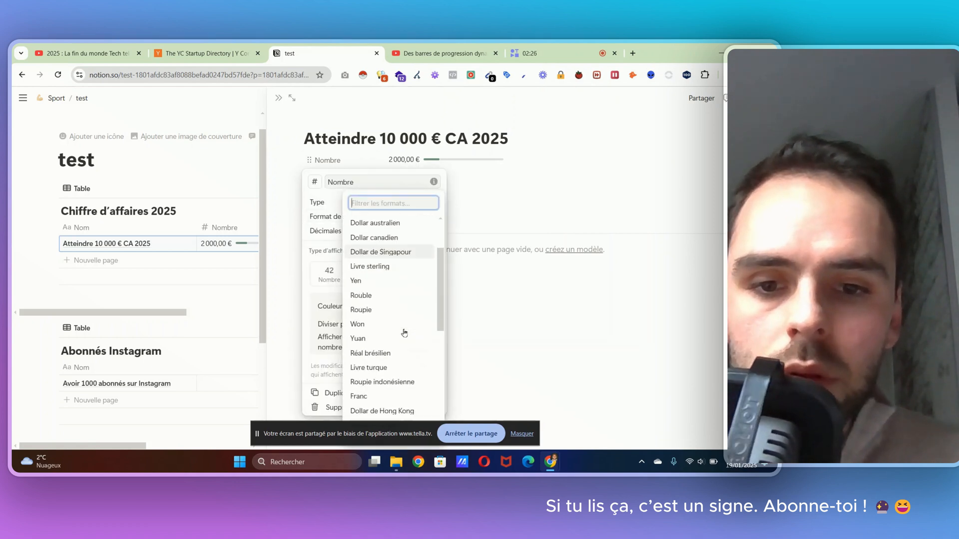
scroll(399, 299, "up", 8)
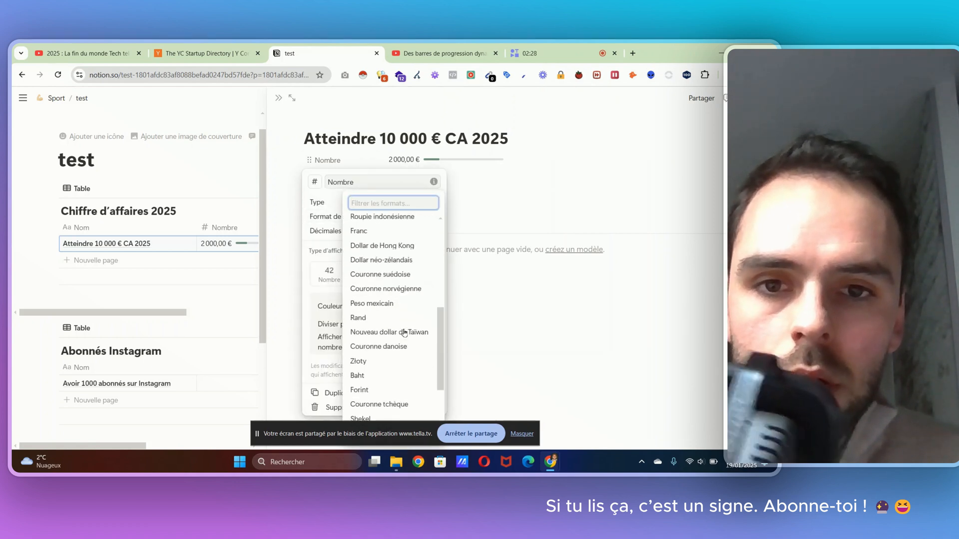
type("po")
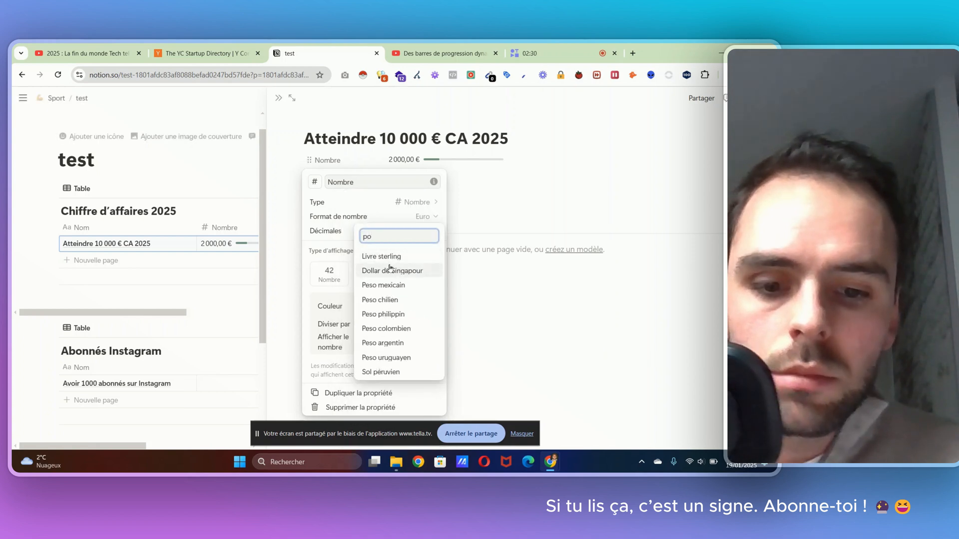
type("ur")
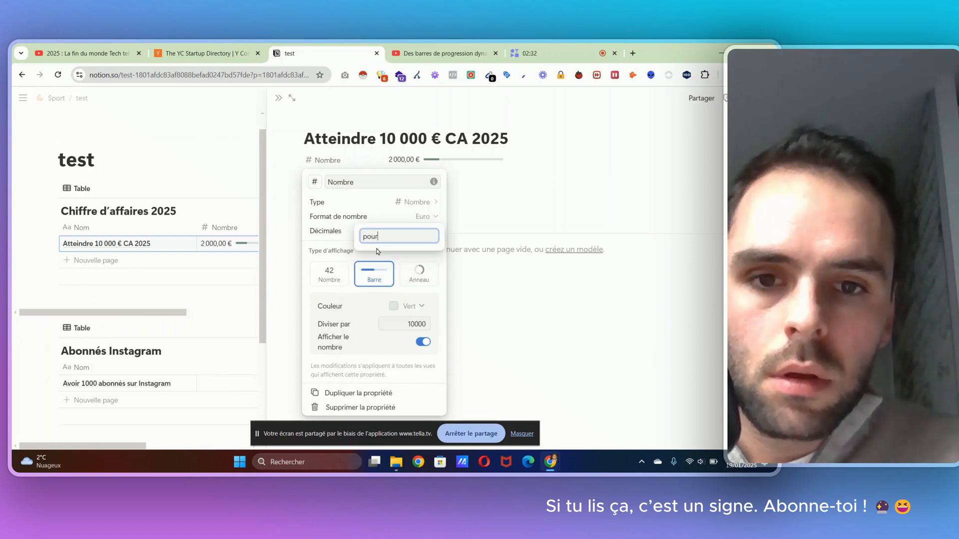
key("BackSpace")
key("BackSpace")
key("BackSpace")
key("BackSpace")
key("BackSpace")
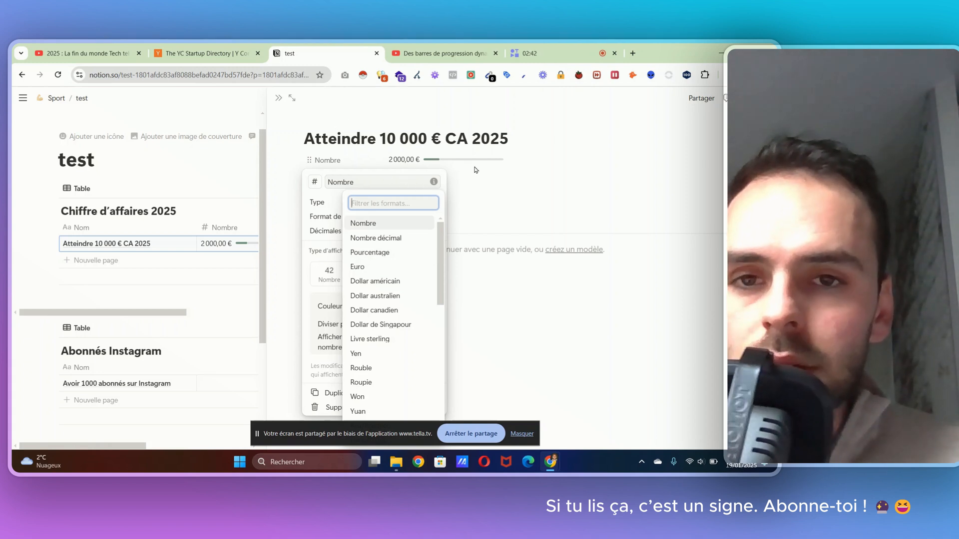
Step: Close the Nombre property settings and the entry's side preview to return to the full test page
left_click(196, 190)
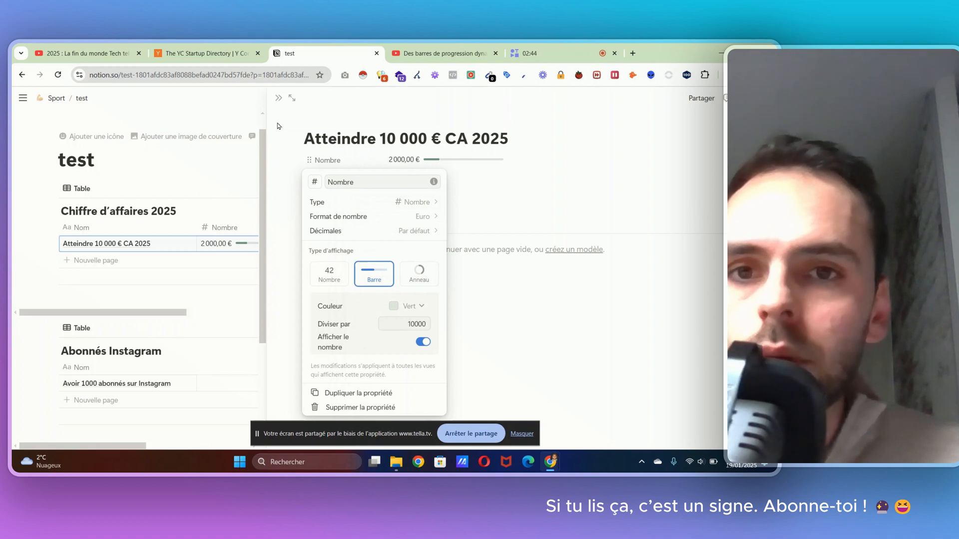
left_click(278, 100)
left_click(277, 100)
left_click(278, 99)
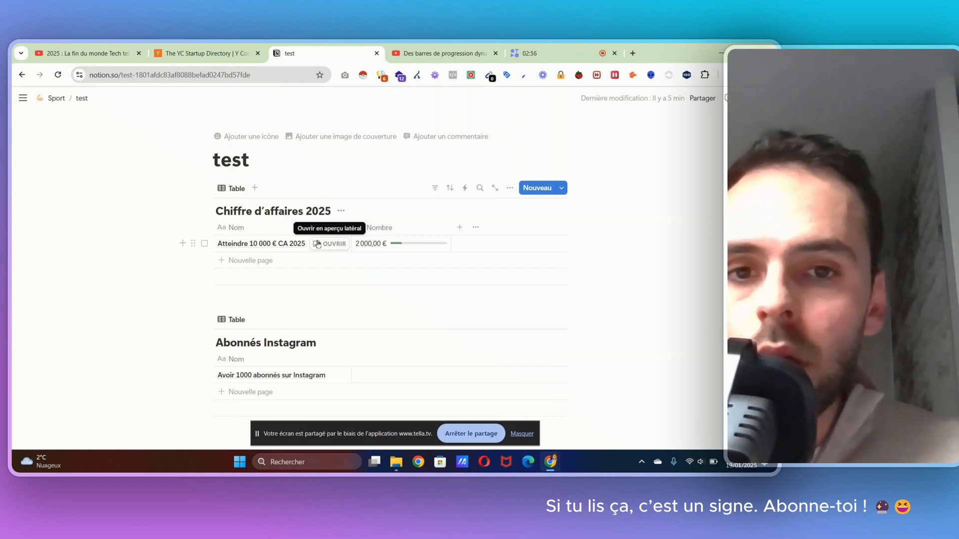
left_click(367, 263)
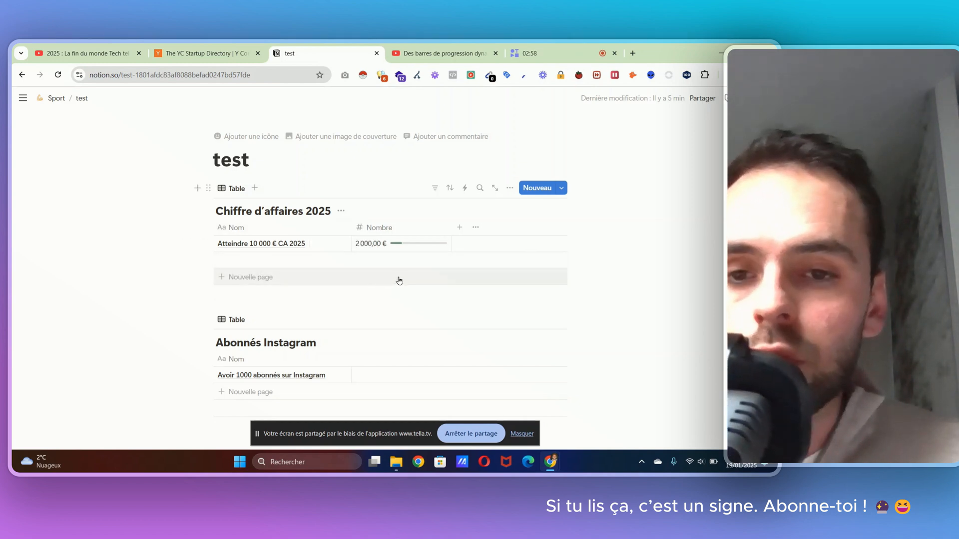
Step: Switch the layout of the Chiffre d'affaires 2025 database from table to gallery (Galerie)
scroll(369, 300, "down", 2)
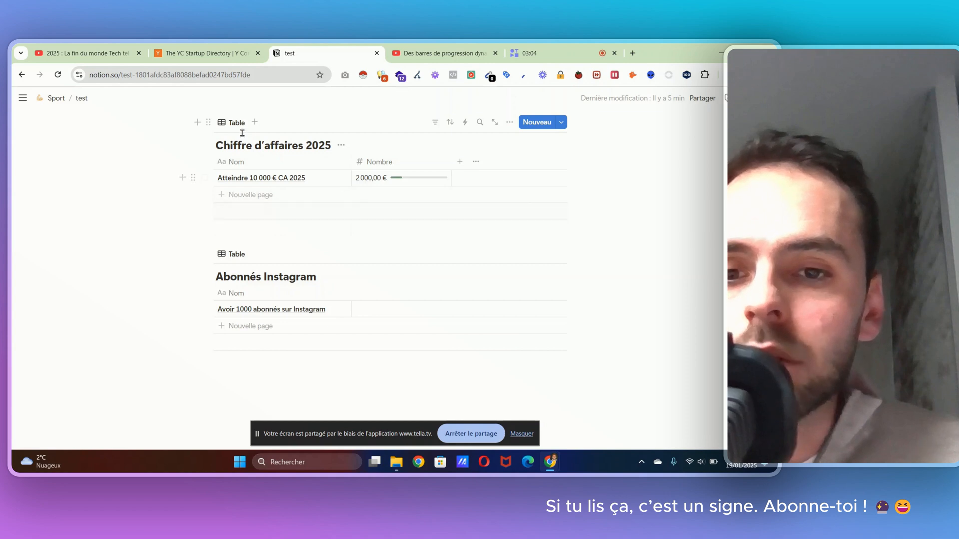
scroll(304, 220, "up", 1)
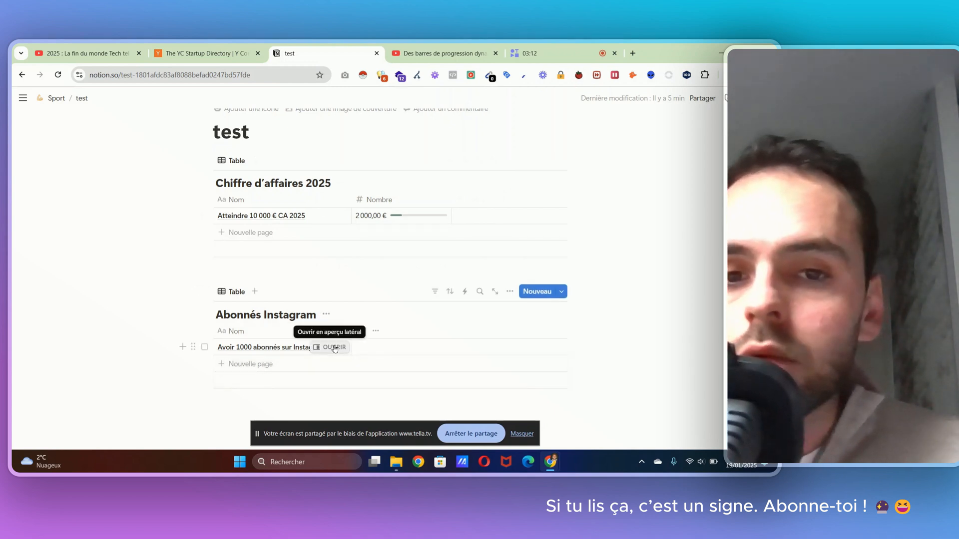
scroll(375, 272, "up", 1)
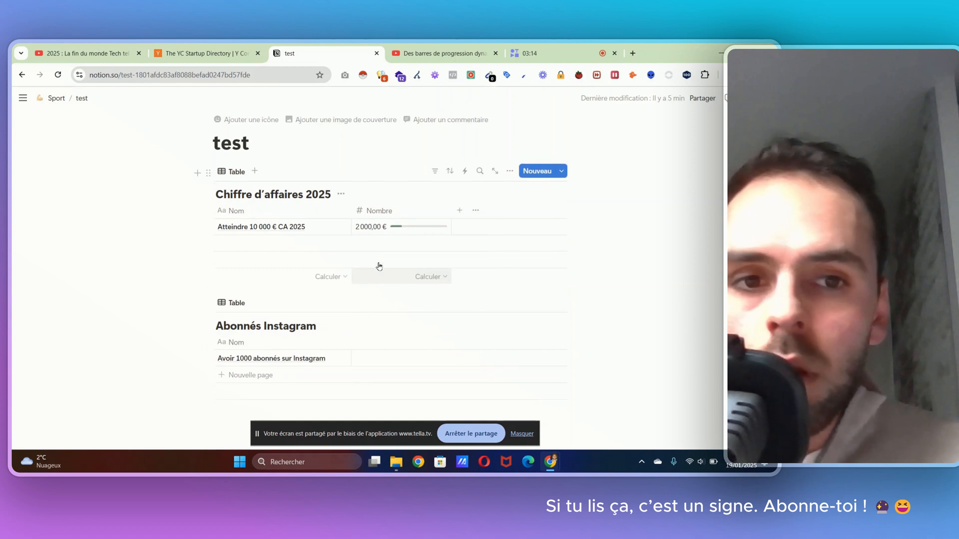
left_click(507, 175)
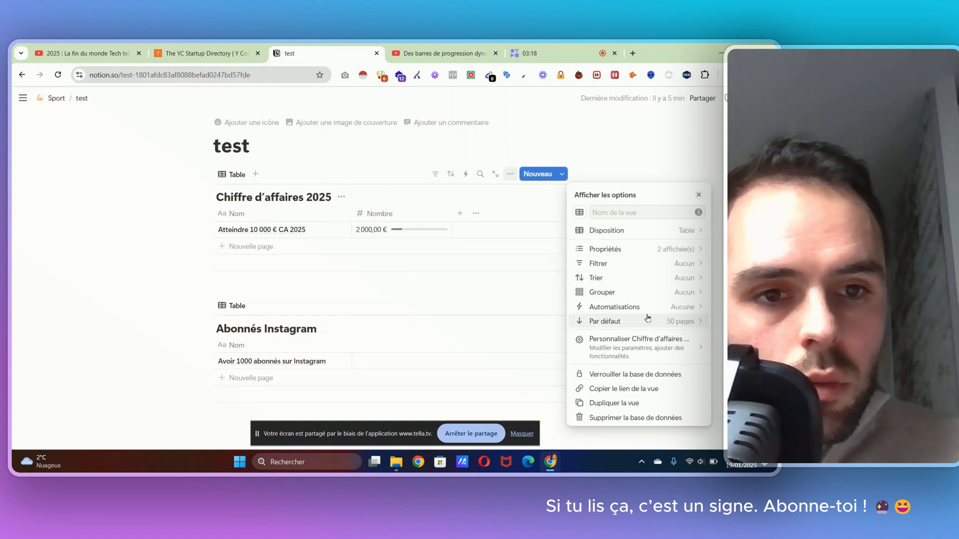
left_click(618, 231)
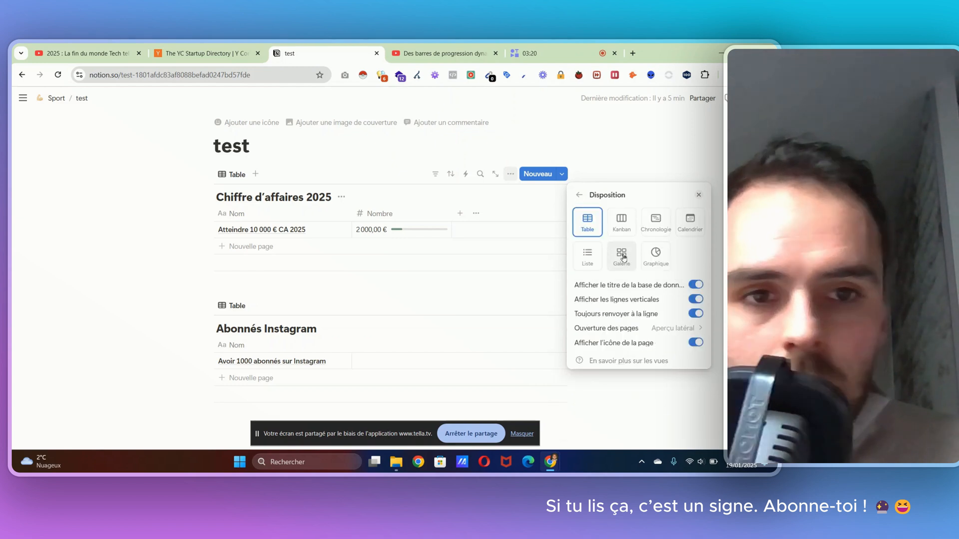
left_click(623, 257)
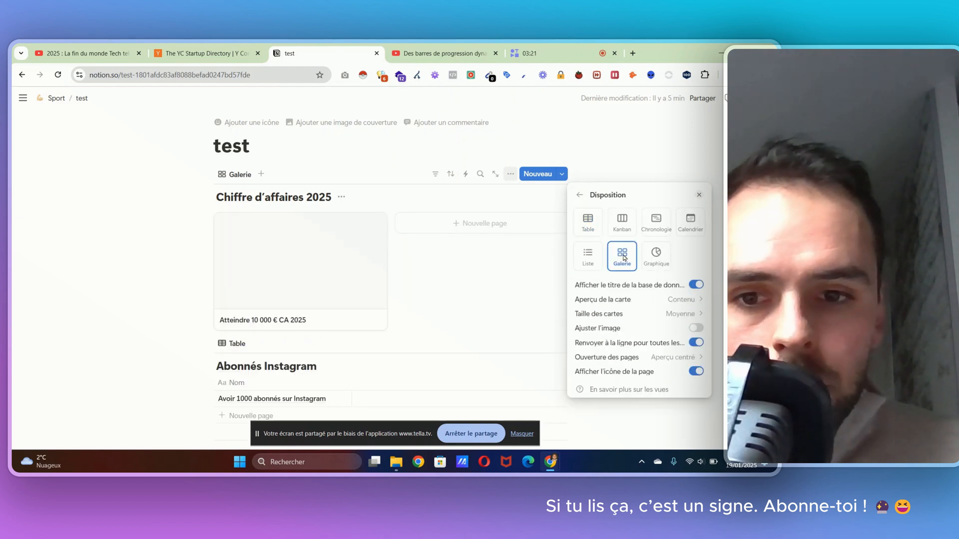
Step: Set the gallery's card size to small (Petite) in the Chiffre d'affaires 2025 view
left_click(679, 314)
left_click(640, 346)
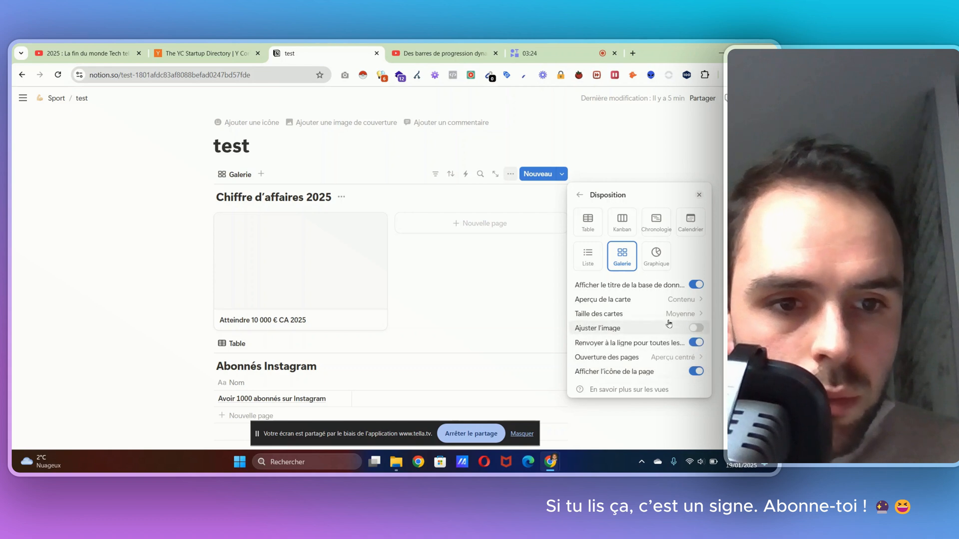
left_click(656, 317)
left_click(632, 331)
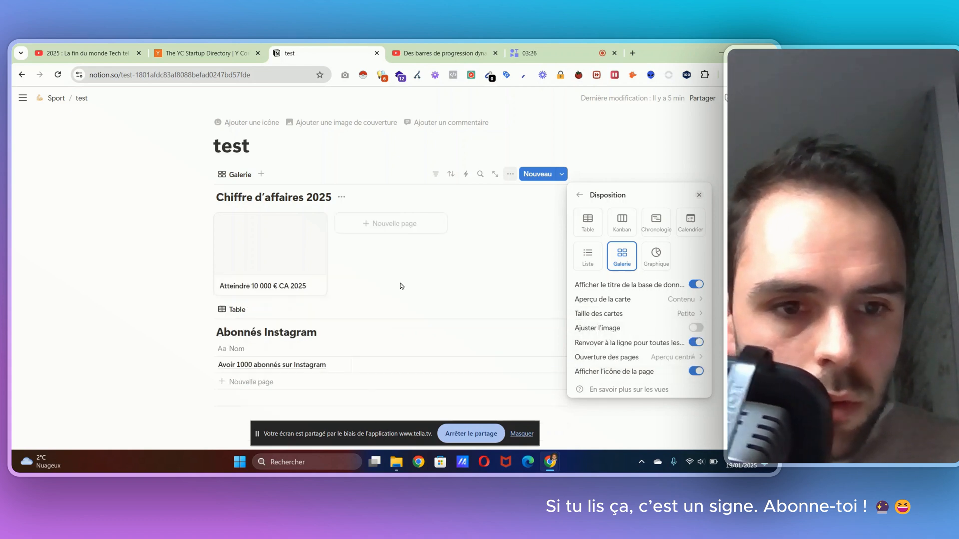
left_click(673, 302)
left_click(672, 301)
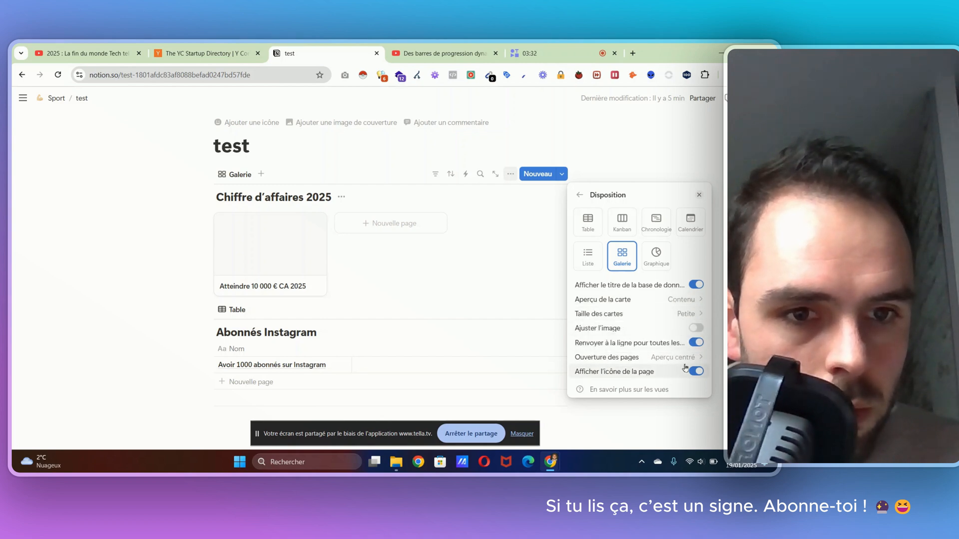
Step: Make the Nombre property visible on the gallery cards and close the view options
left_click(581, 195)
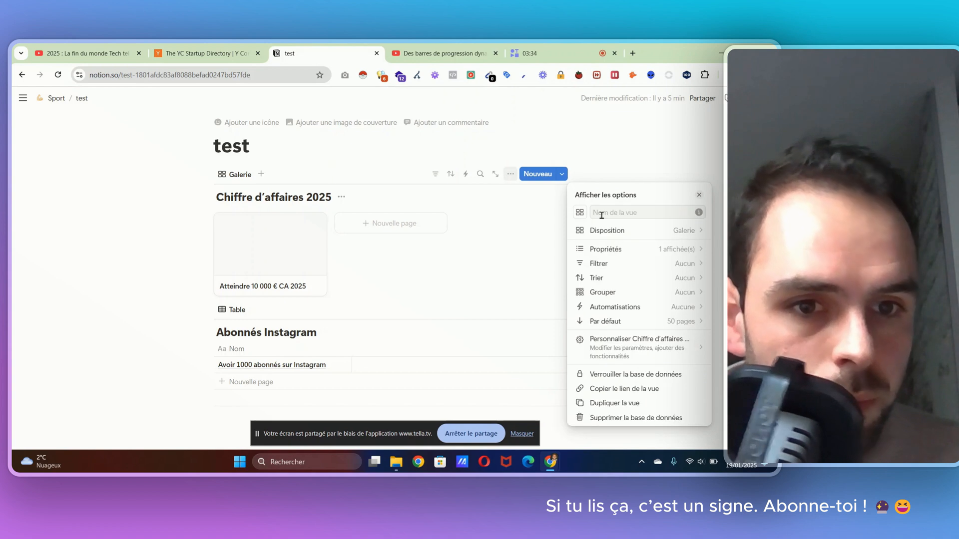
left_click(662, 254)
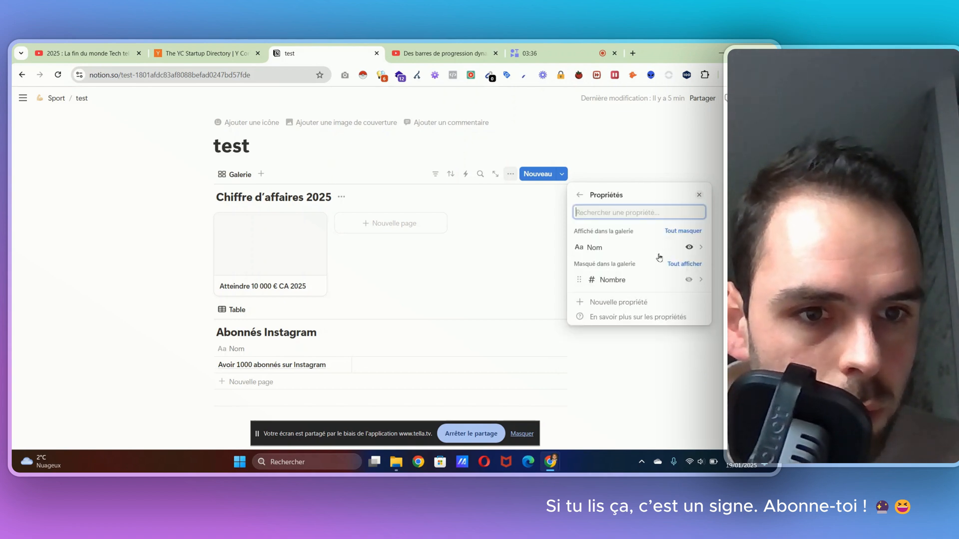
left_click(689, 278)
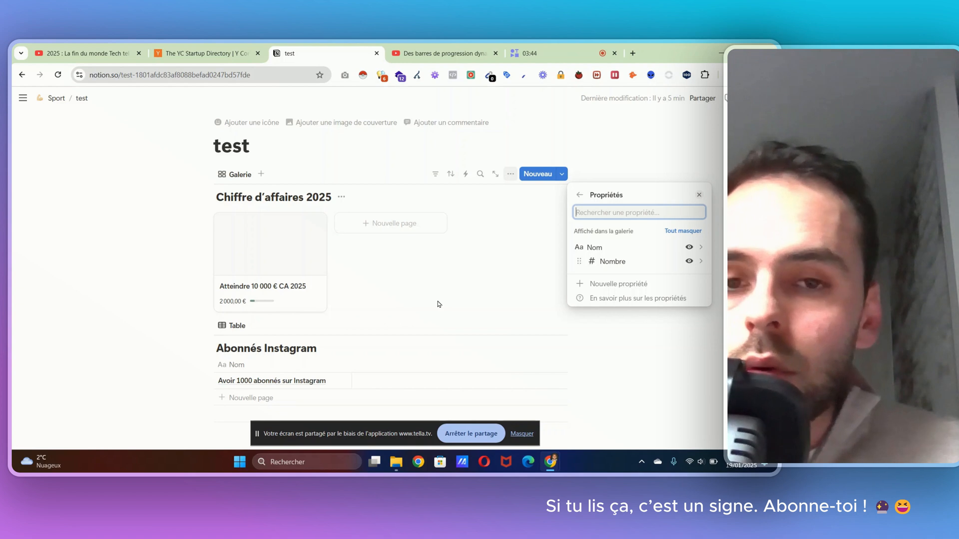
left_click(618, 332)
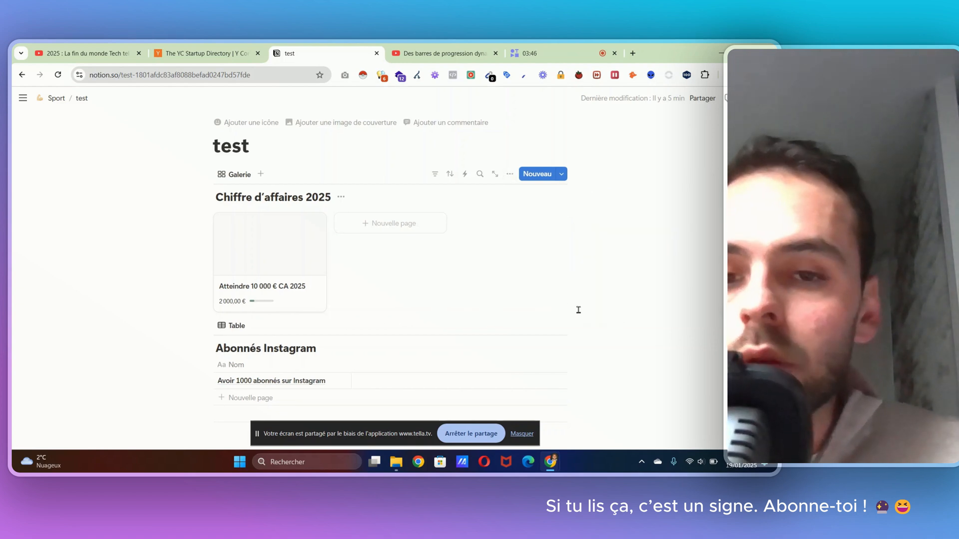